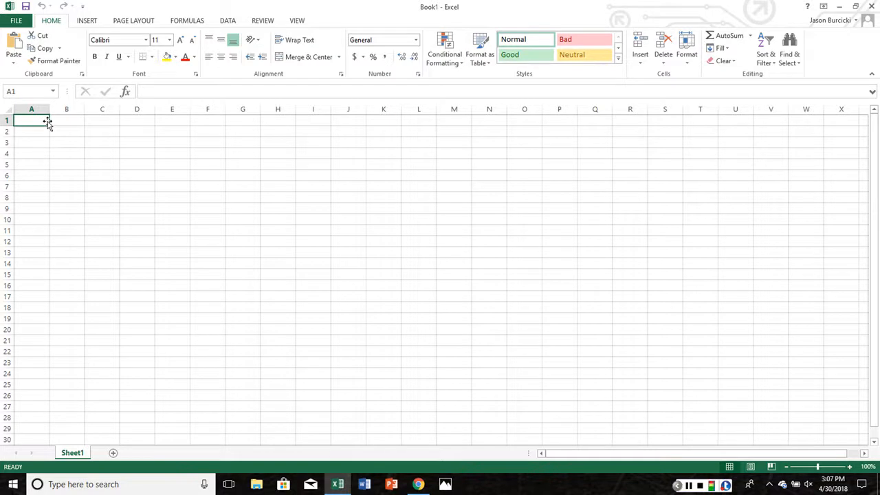
Step: Enter the headers "Job #" in A1 and "Description" in B1, and widen column B to fit its header
type("Job #")
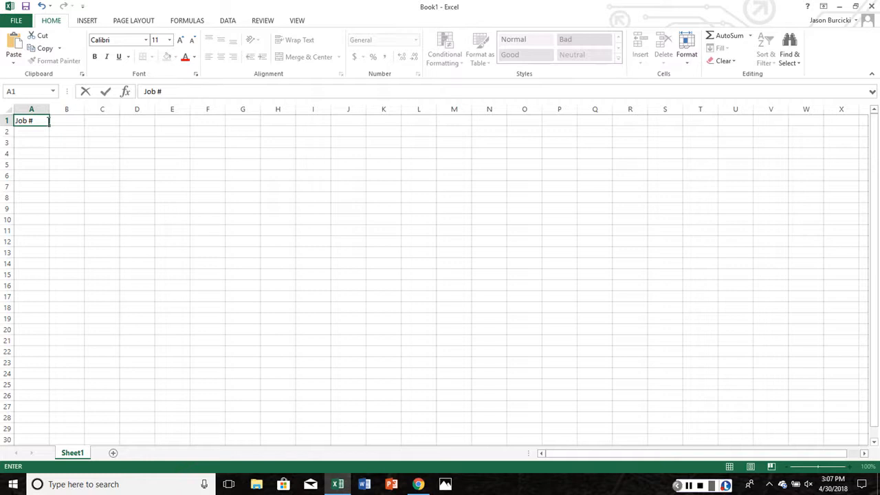
key("Tab")
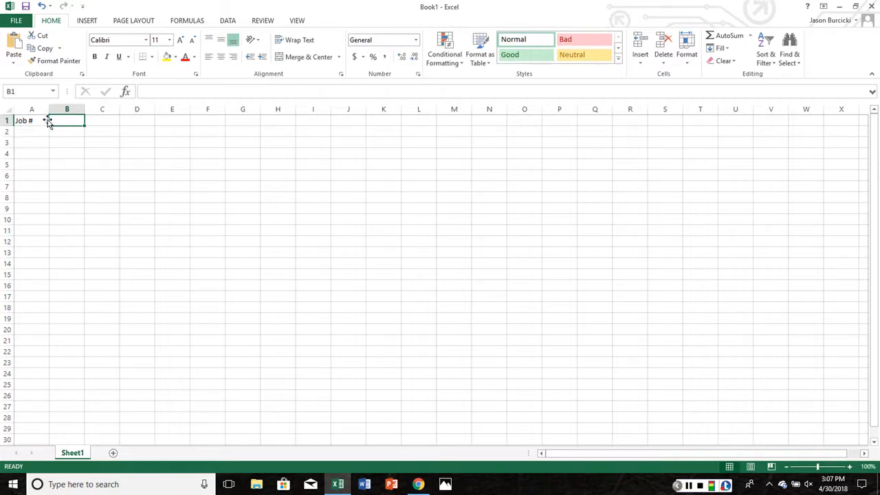
type("Descriptoion")
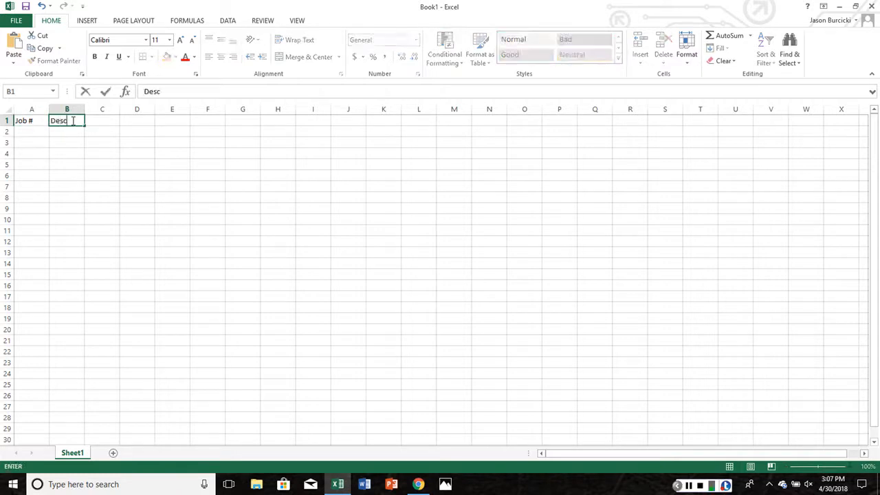
key("BackSpace")
key("BackSpace")
key("BackSpace")
key("BackSpace")
key("BackSpace")
type("tion")
left_click(72, 120)
left_click(62, 109)
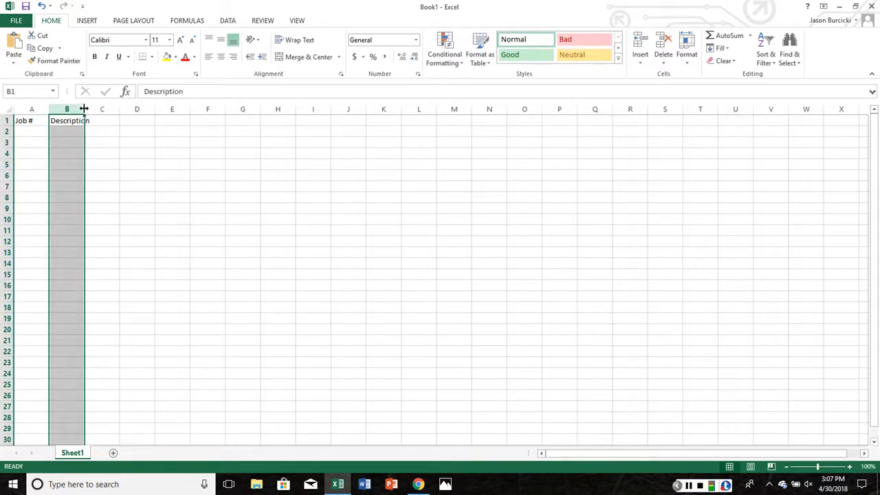
left_click_drag(84, 109, 100, 110)
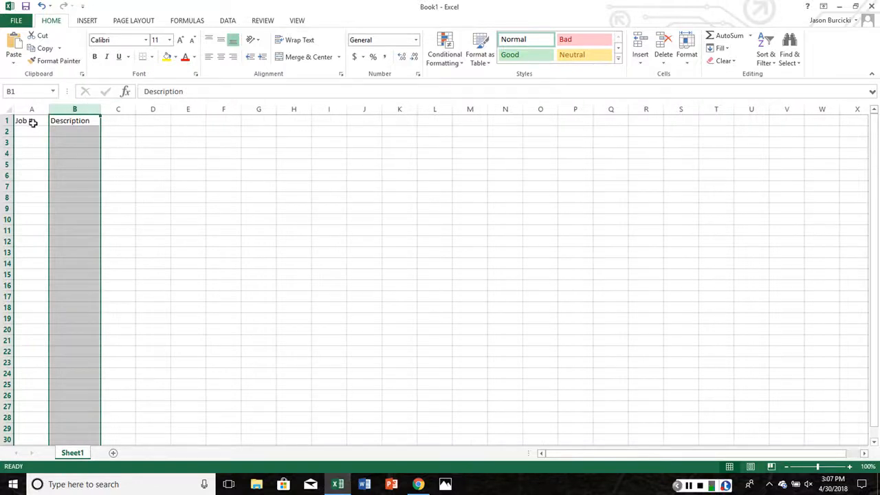
Step: Enter the header "Pay Rate (per hour)" in C1 and widen column C to fit it
left_click(114, 119)
type("P")
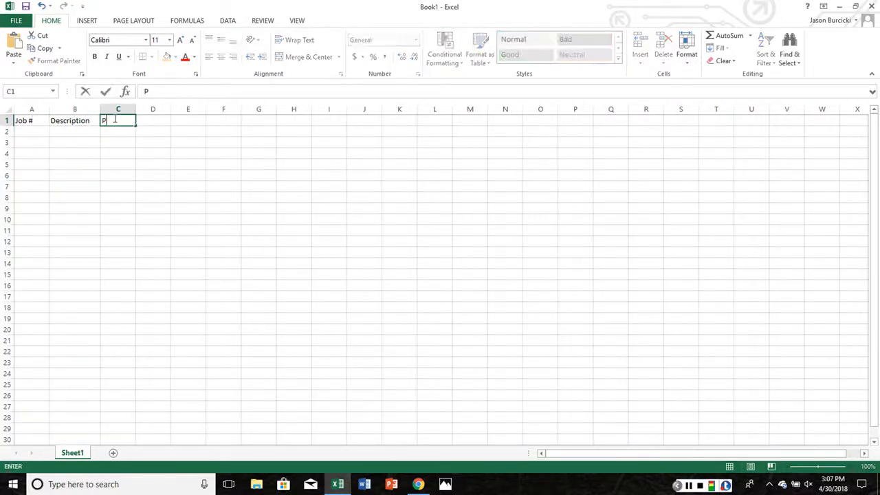
type("ay Rate")
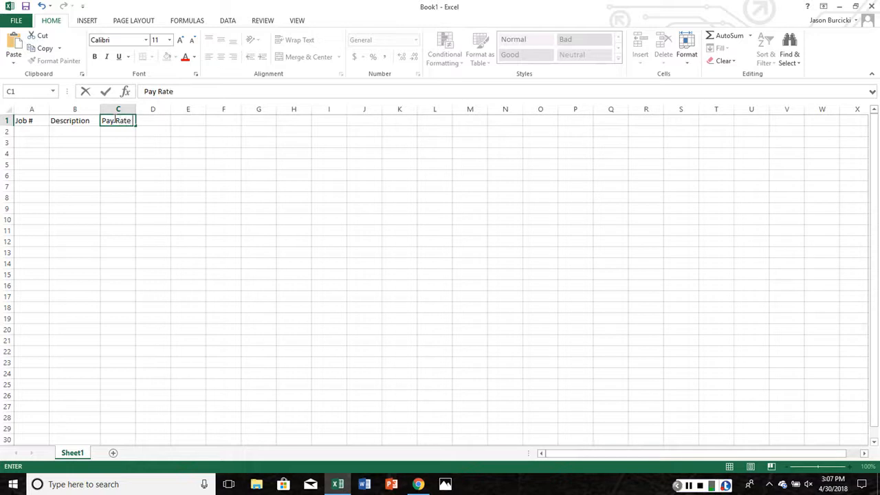
type(" (per hour)")
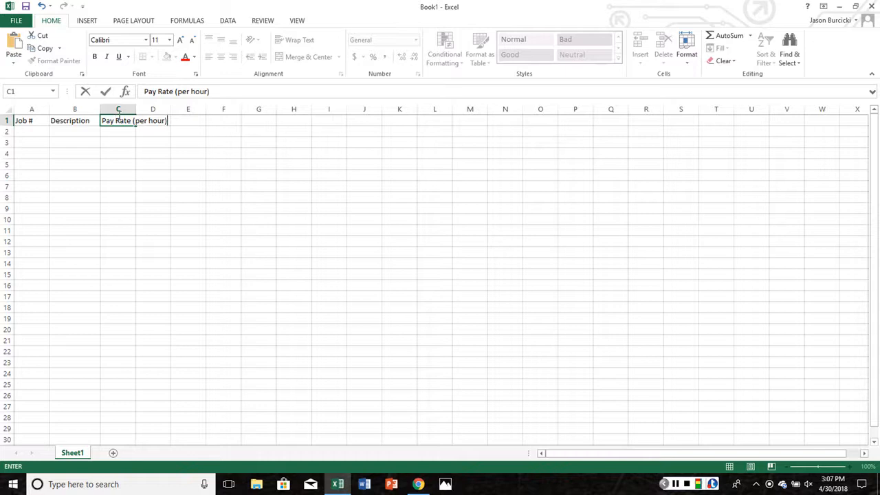
key("Return")
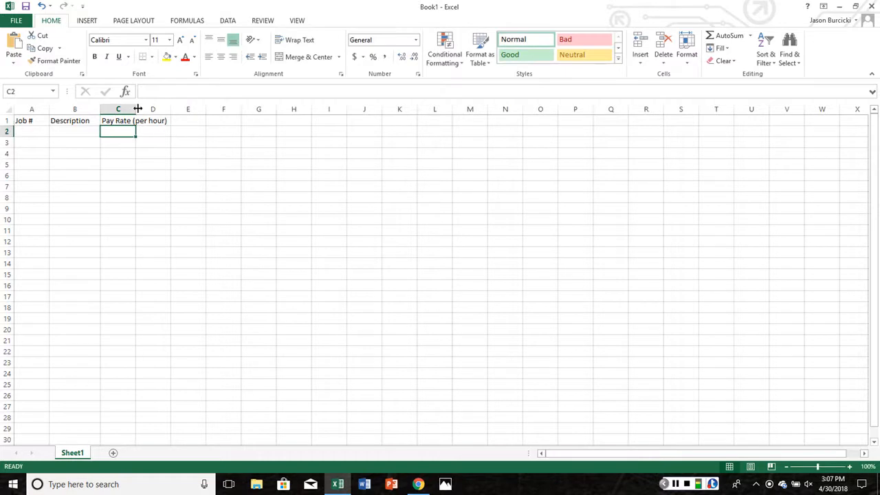
left_click_drag(136, 108, 168, 108)
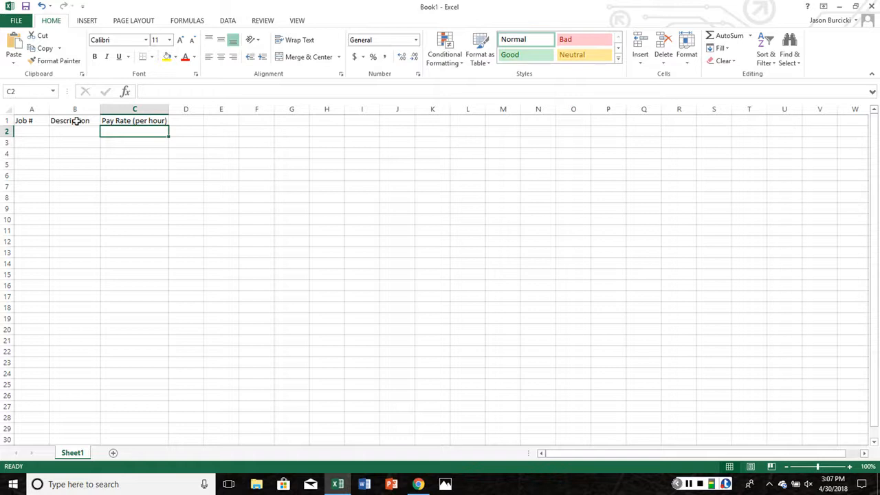
left_click_drag(43, 120, 110, 122)
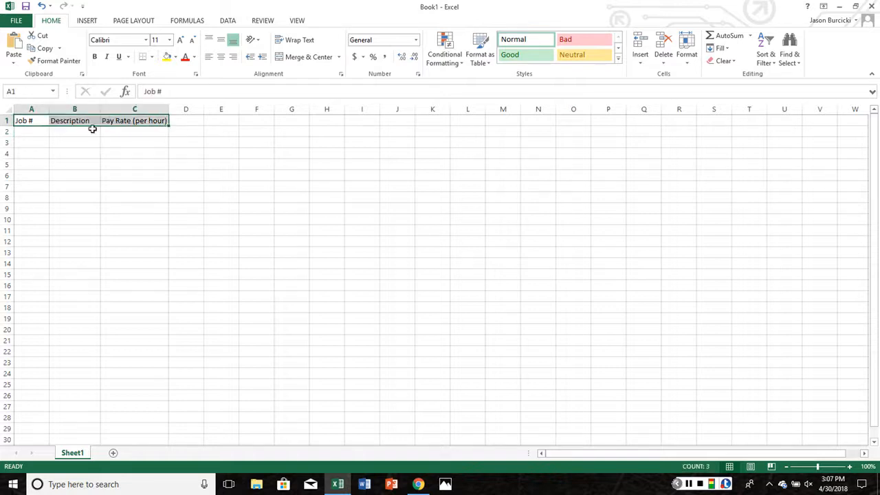
Step: Number the jobs 1 to 5 in cells A2 to A6 under the Job # header
left_click(43, 132)
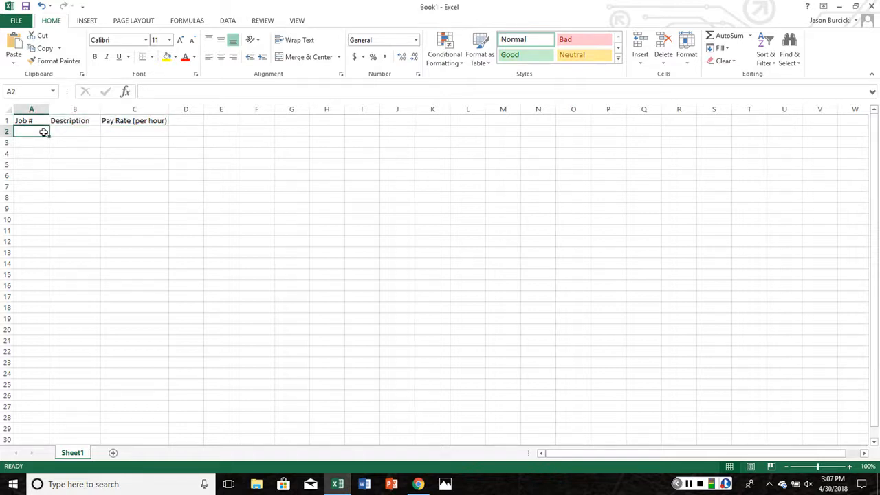
type("1")
key("Return")
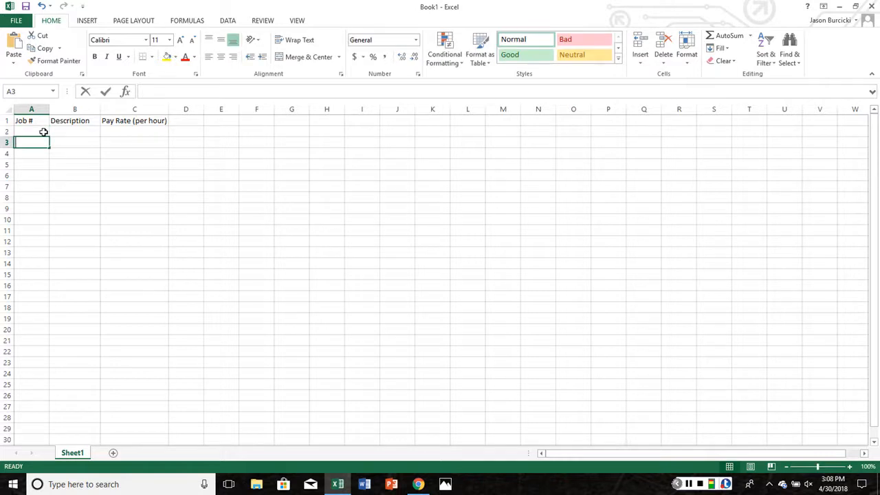
type("2")
key("Return")
type("3")
key("Return")
type("4")
key("Return")
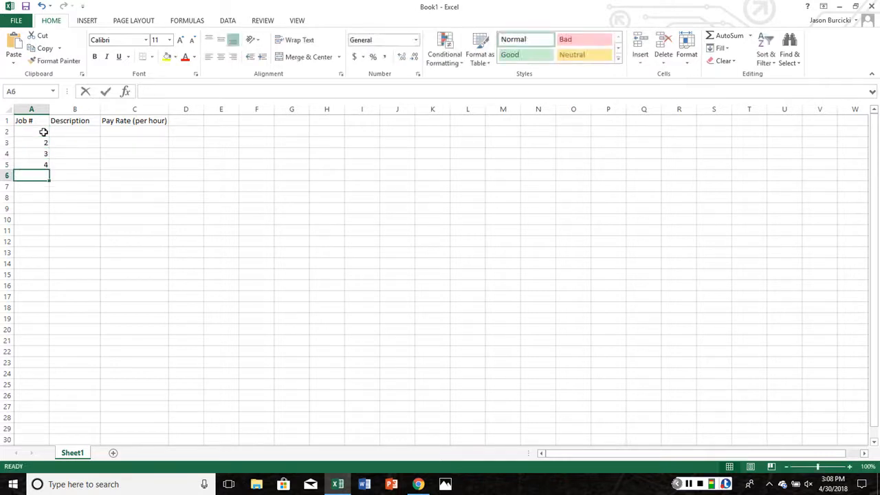
type("65")
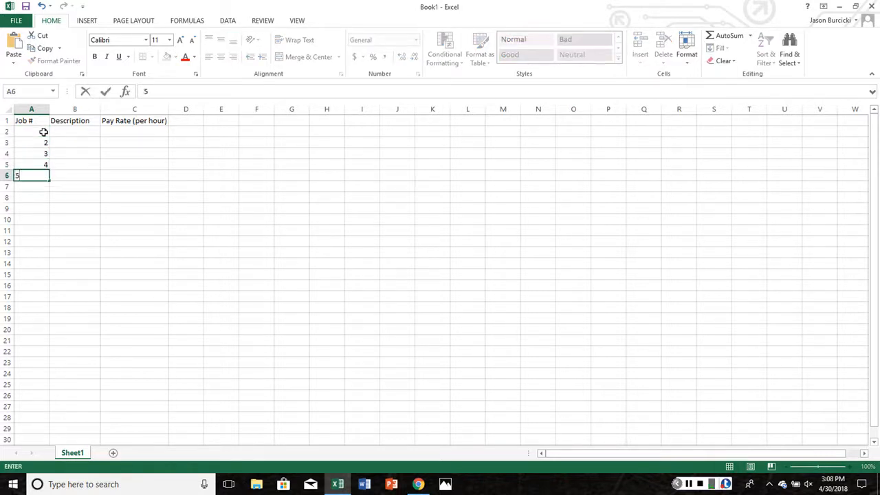
key("Return")
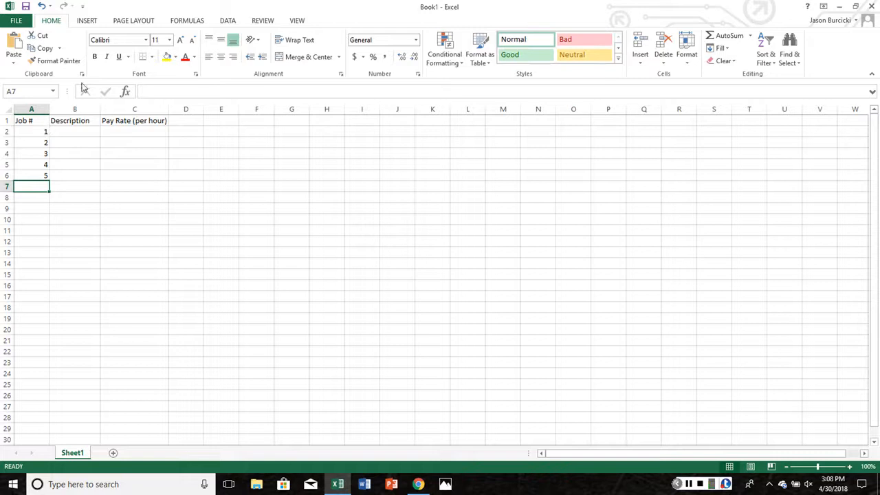
Step: List Mowing Lawns, Fertilizing, Planting Flowers, Aeration and Raking in B2 to B6, and widen column B to fit the longest description
left_click(73, 132)
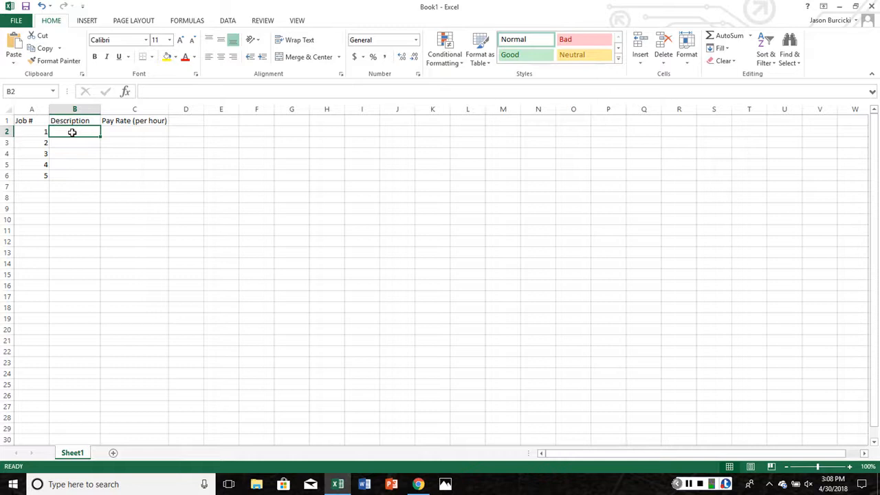
type("Mowing La")
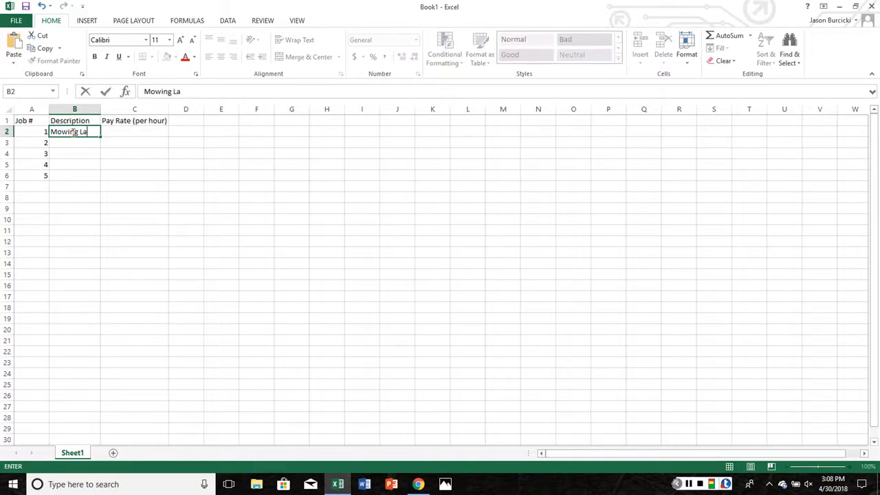
type("wns")
key("Return")
type("Fertilizing")
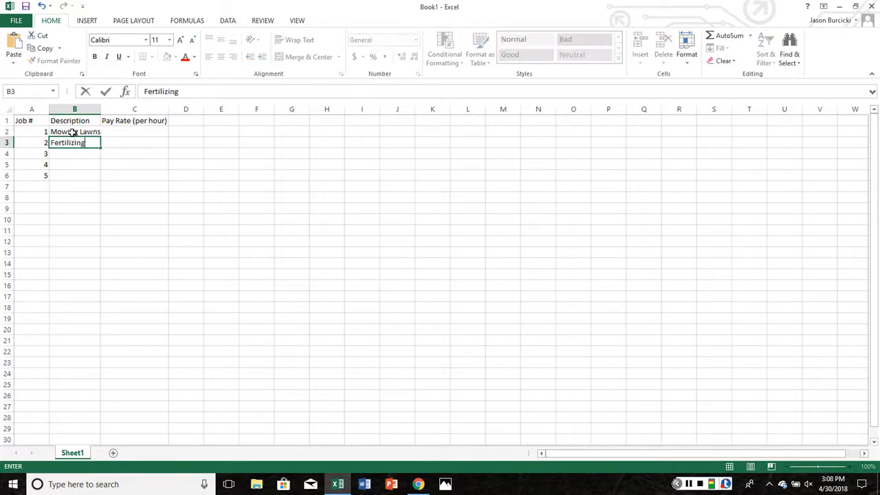
key("Return")
type("Planting Flowers")
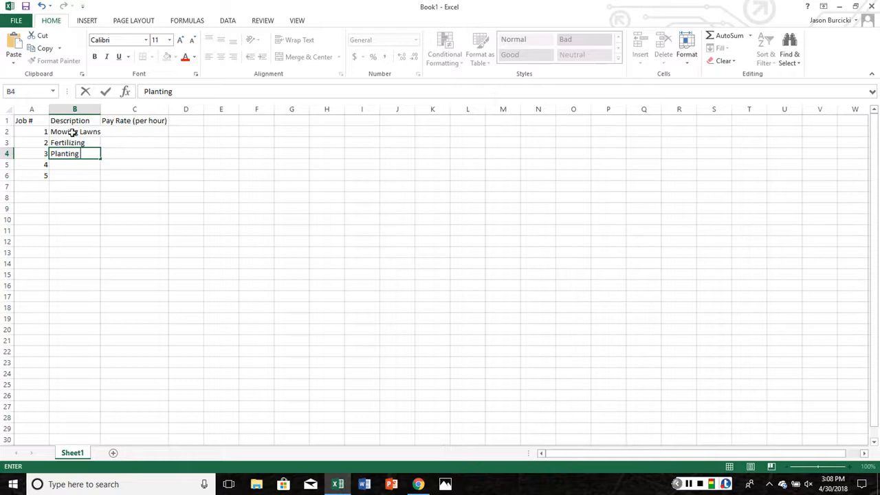
key("Return")
type("A")
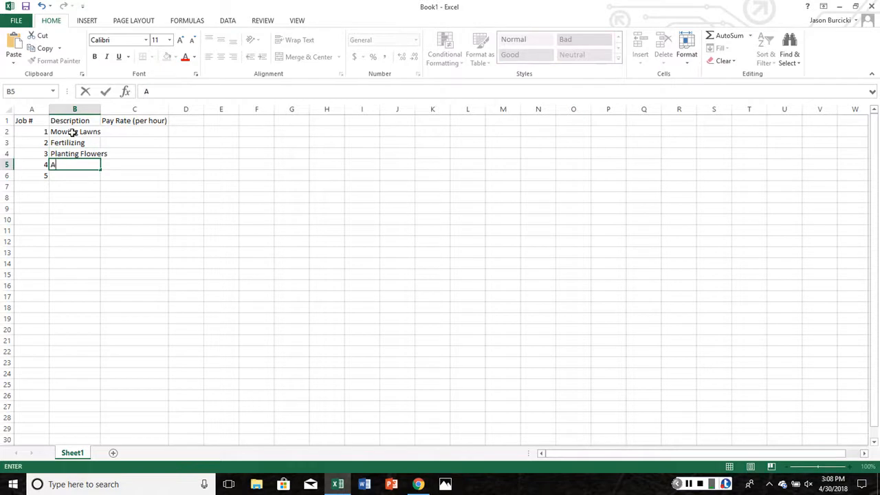
type("eration")
key("Return")
type("R")
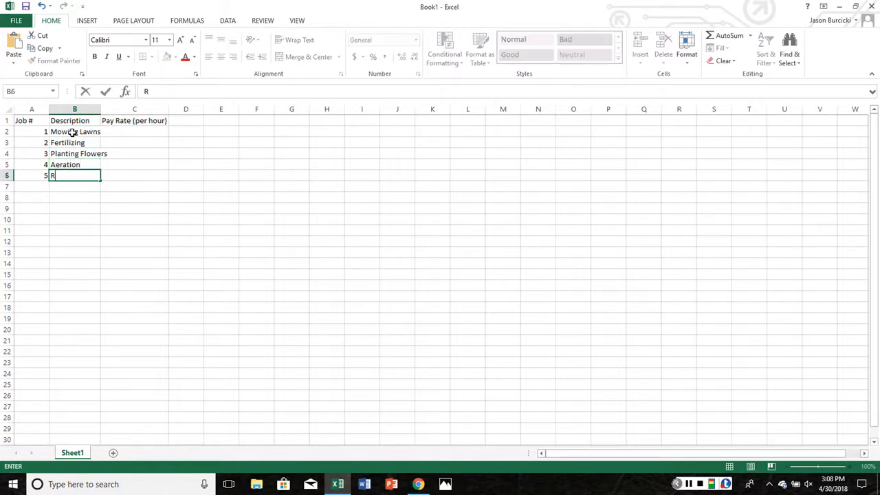
type("aking Leaves")
key("BackSpace")
key("BackSpace")
key("Return")
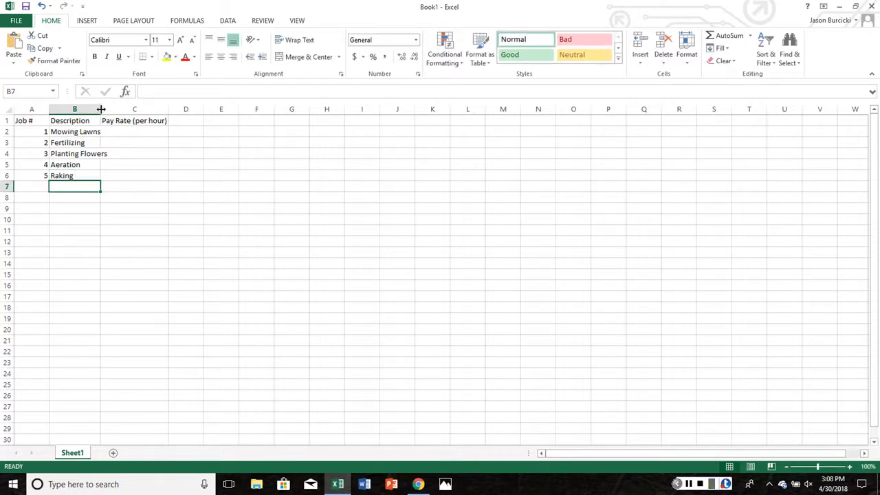
left_click_drag(99, 110, 113, 110)
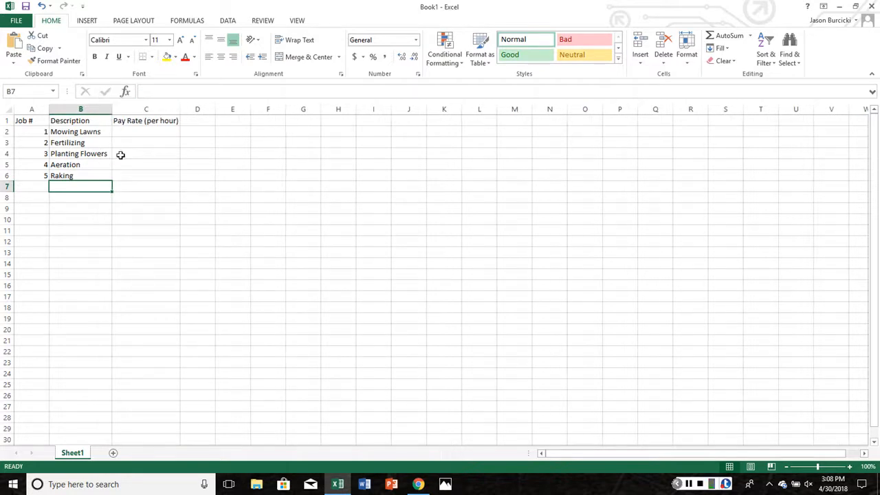
Step: Format the whole Pay Rate (per hour) column as Currency
left_click(131, 131)
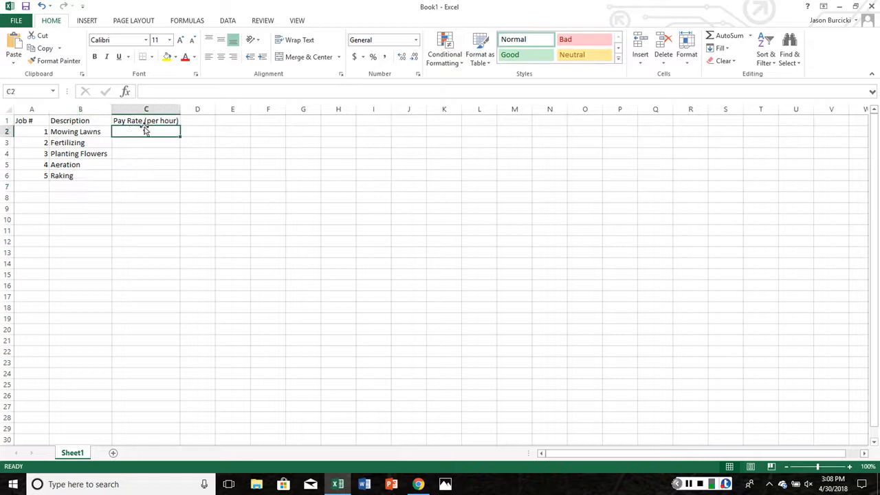
left_click(151, 109)
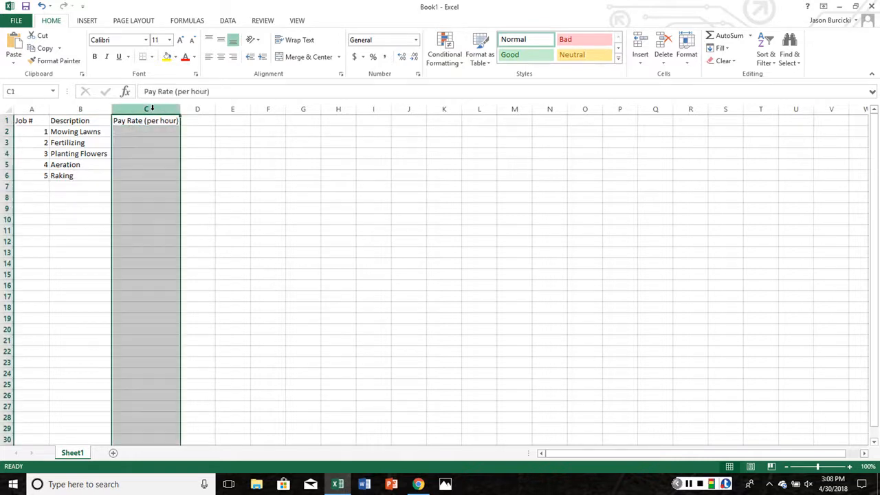
left_click(416, 40)
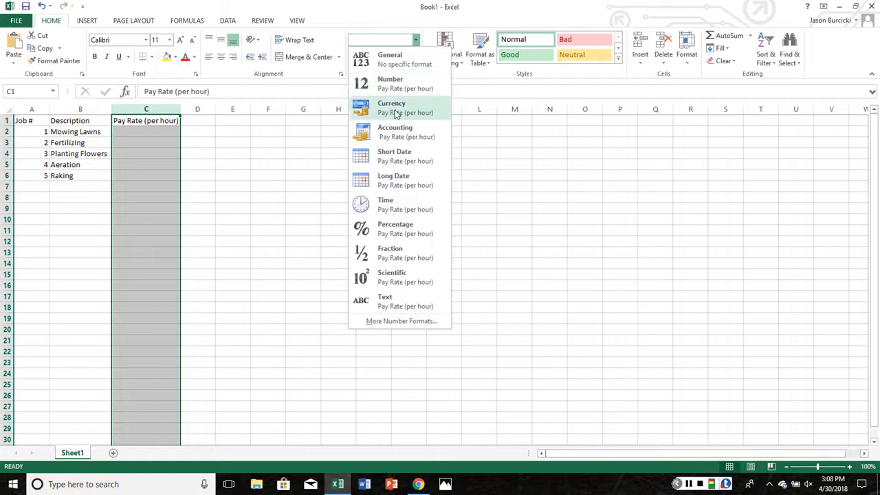
left_click(393, 109)
Step: Enter the hourly pay rates 15, 10, 12, 15 and 10 in cells C2 to C6
left_click(176, 130)
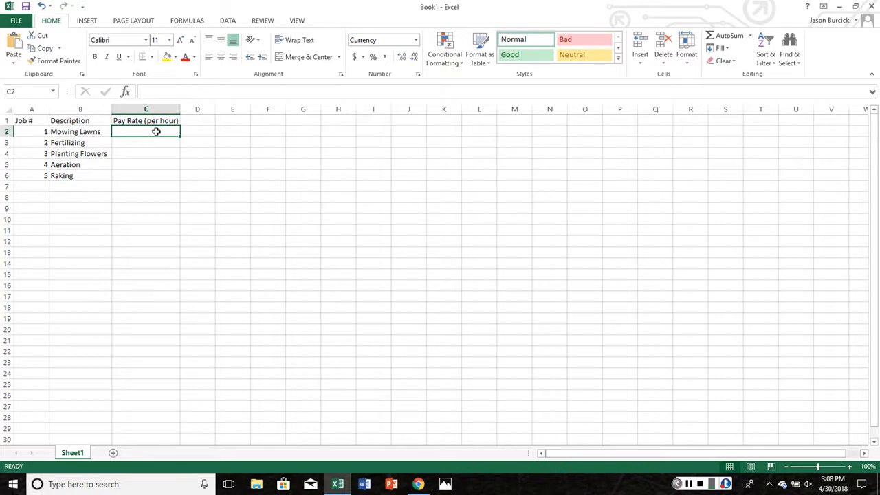
type("15")
key("Return")
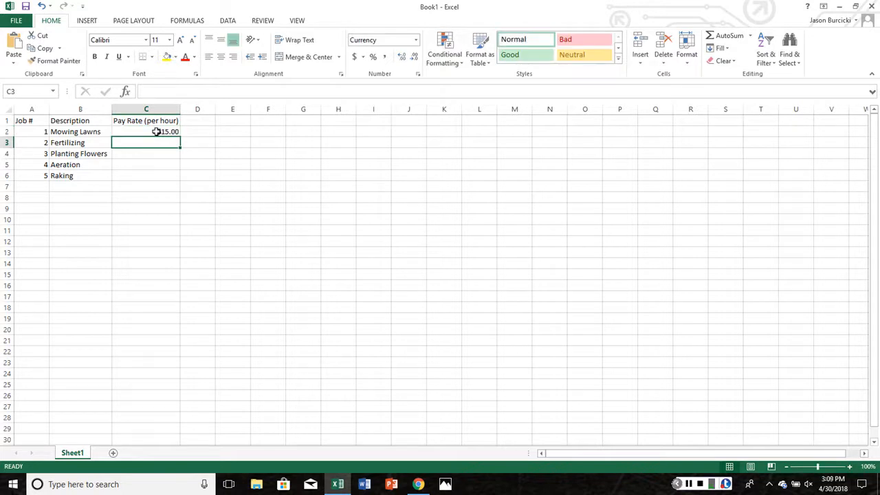
type("10")
key("Return")
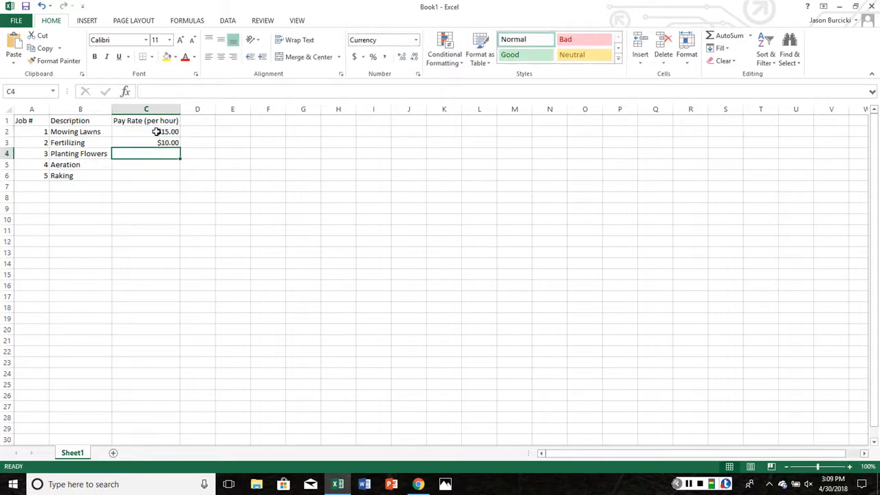
type("12")
key("Return")
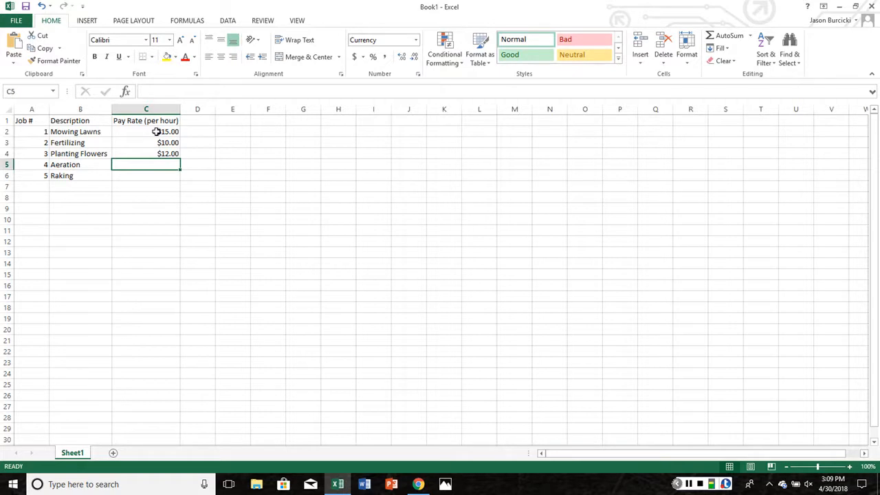
type("15")
key("Return")
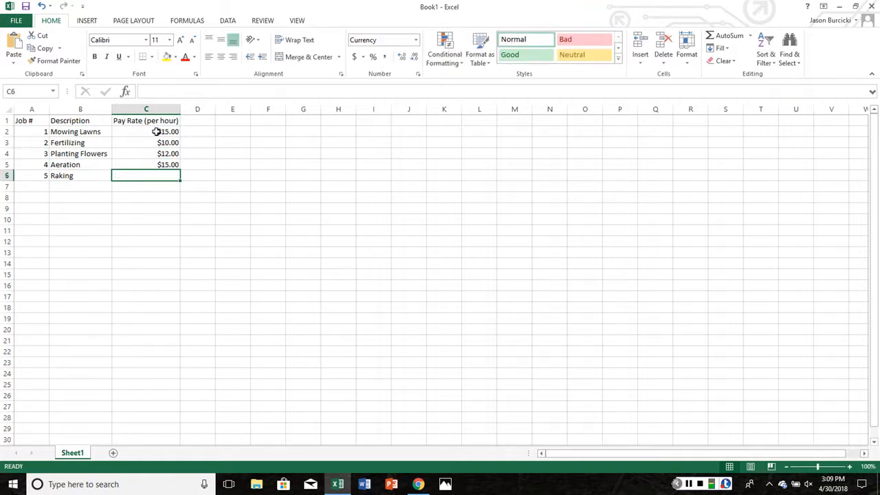
type("10")
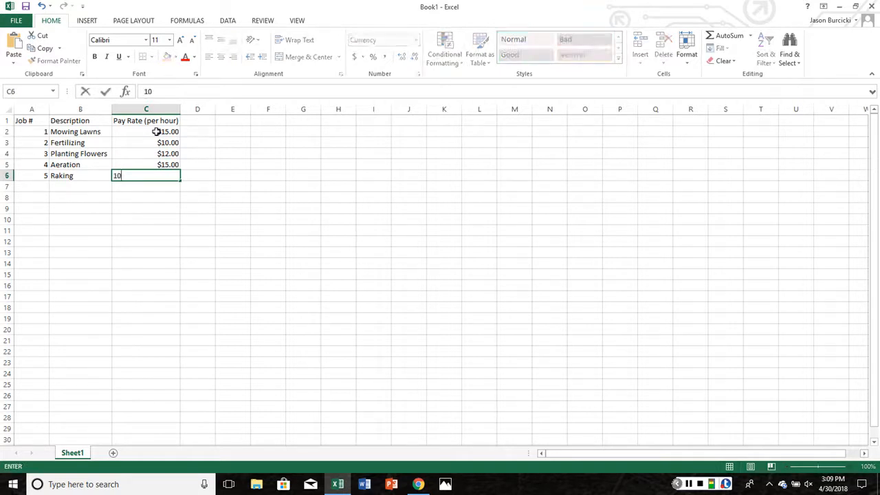
key("Return")
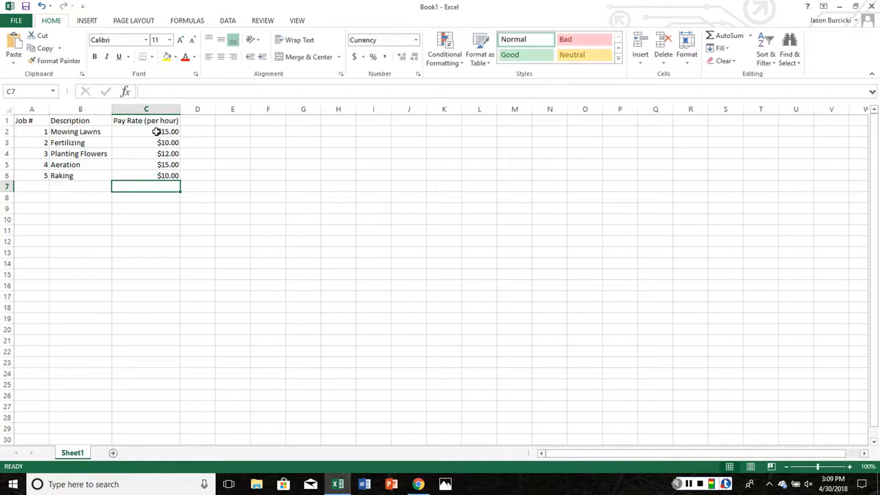
Step: Center the three column headers in row 1 and the job numbers in A2 to A6
left_click(32, 111)
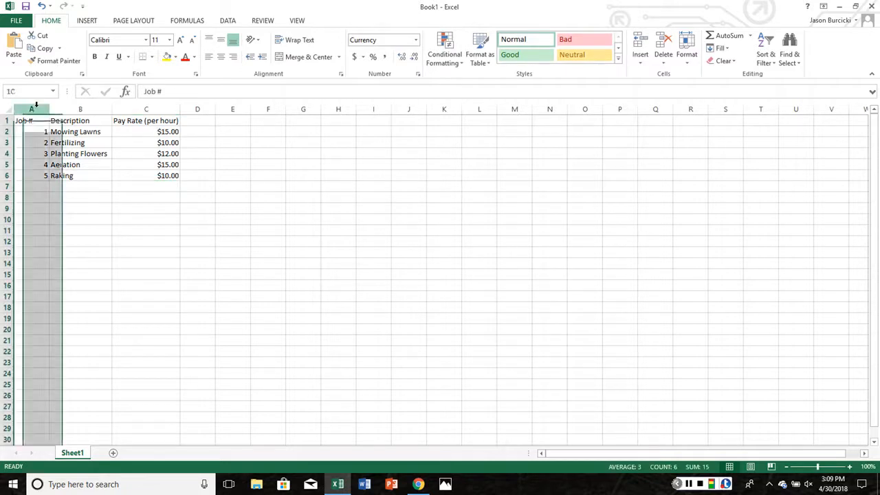
left_click(32, 121)
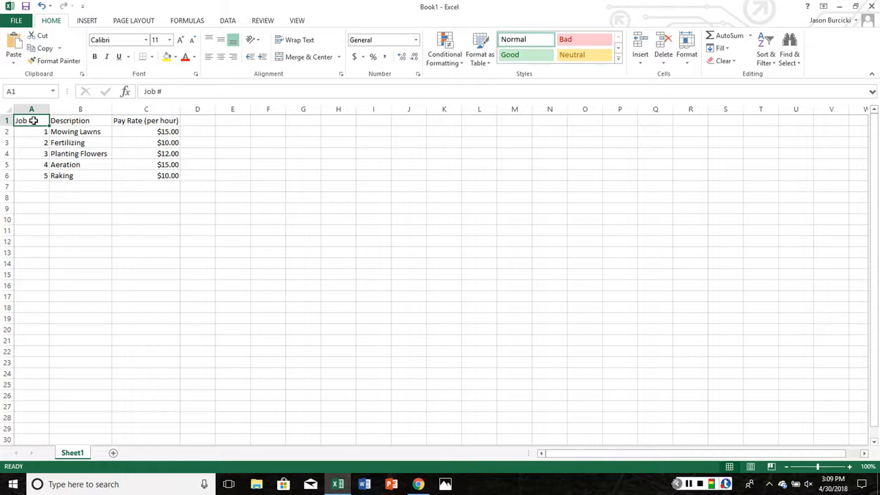
left_click_drag(32, 122, 142, 118)
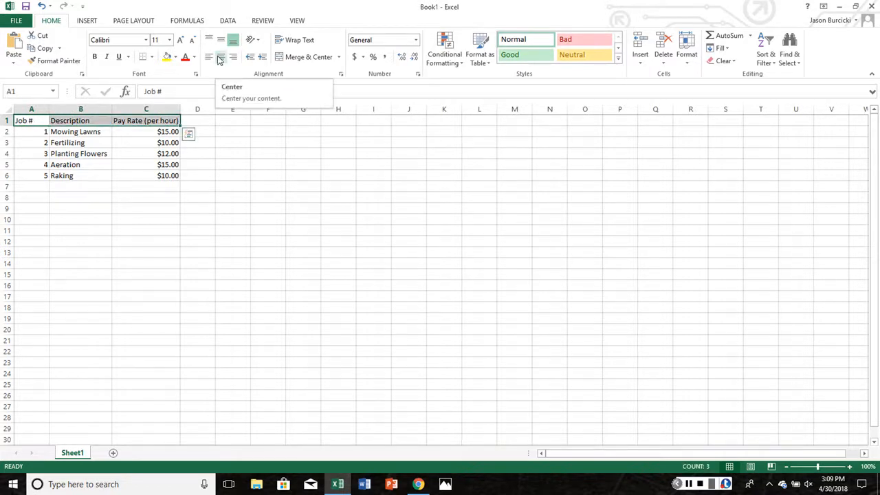
left_click(220, 59)
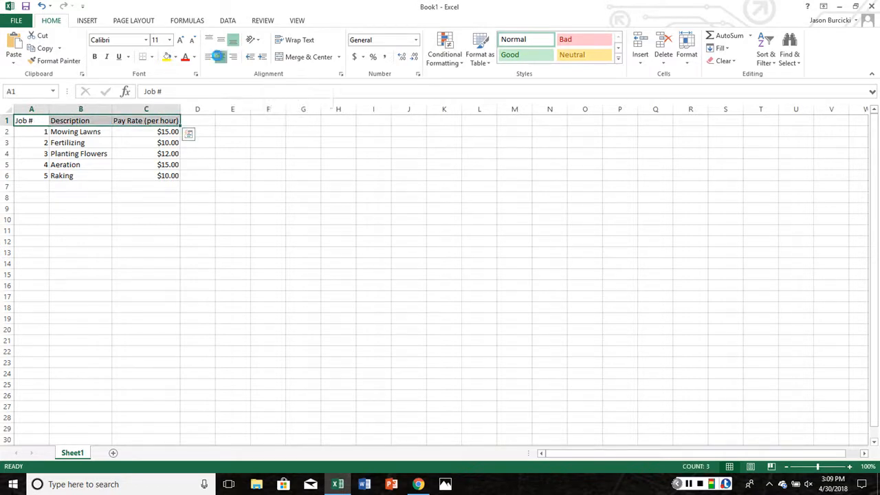
left_click(33, 133)
left_click_drag(33, 133, 37, 176)
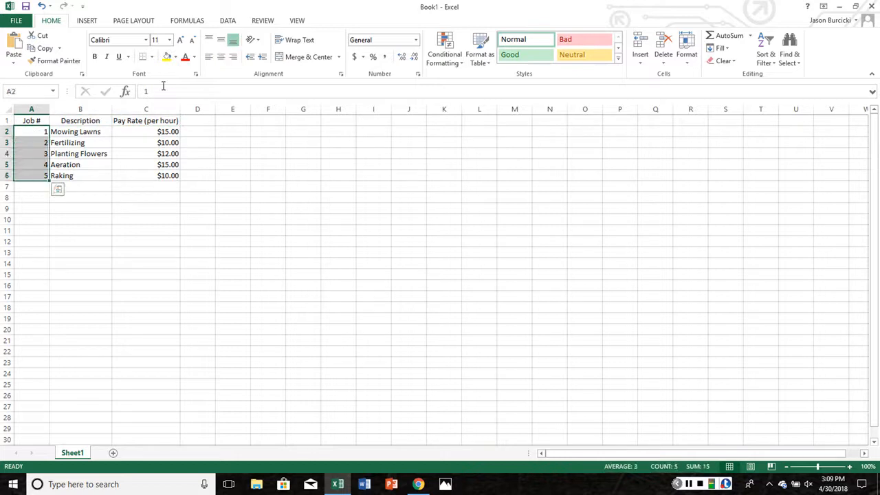
left_click(221, 59)
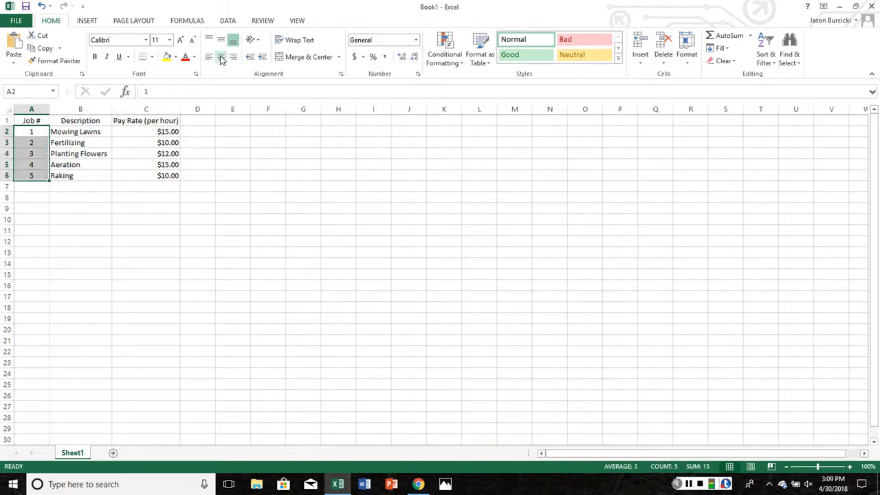
Step: Left-align the job descriptions in cells B2 to B6
left_click(80, 132)
left_click_drag(85, 141, 88, 177)
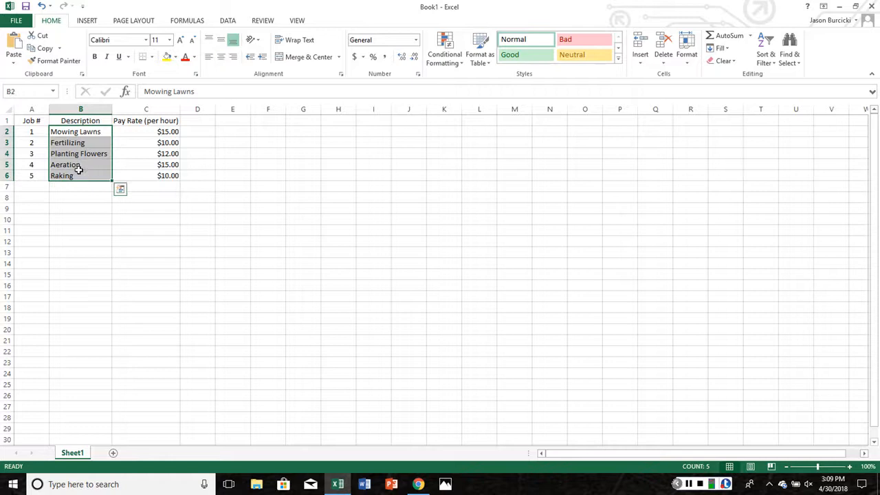
left_click(209, 57)
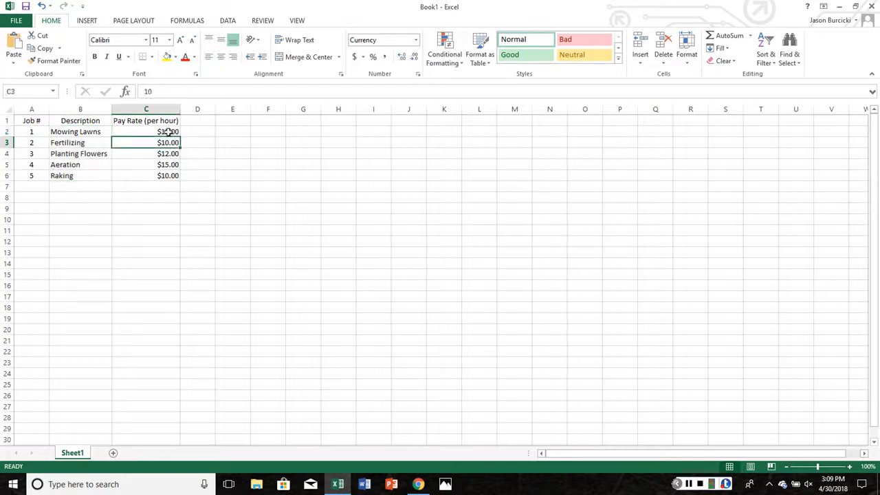
left_click_drag(167, 131, 168, 175)
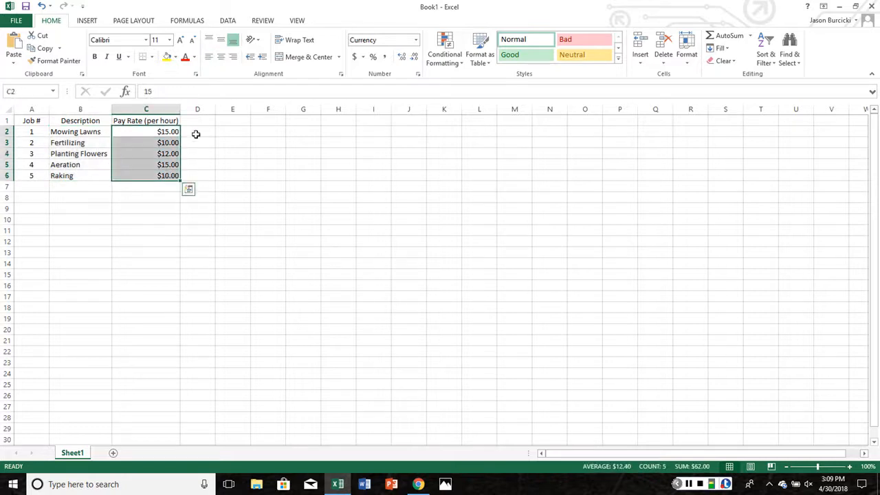
left_click(226, 143)
Step: Apply All Borders to the whole table from A1 to C6
left_click_drag(168, 176, 28, 120)
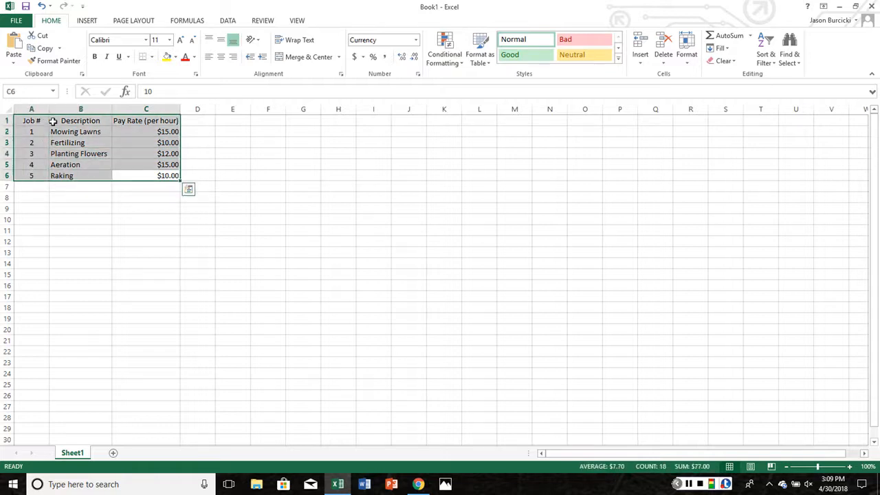
left_click(152, 57)
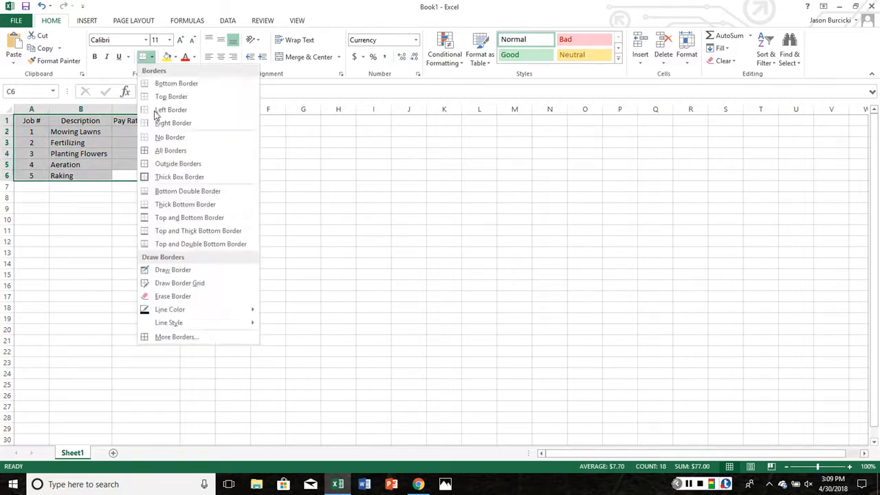
left_click(172, 150)
left_click(133, 218)
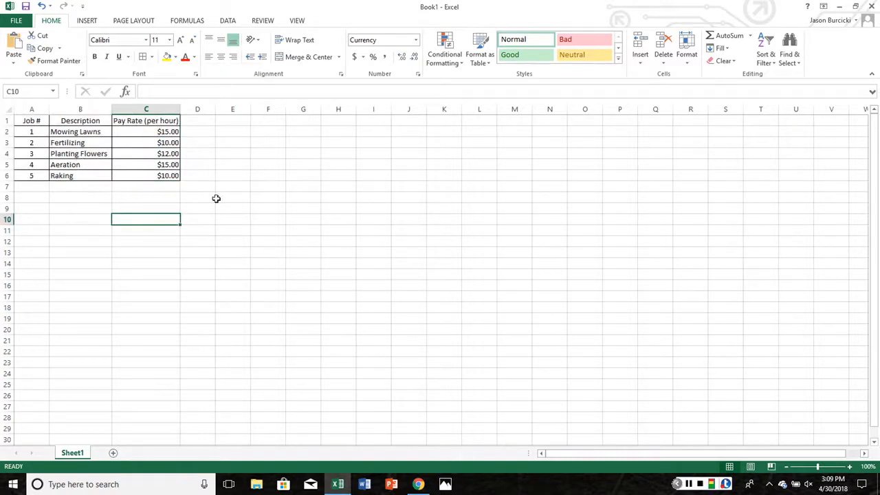
left_click(690, 485)
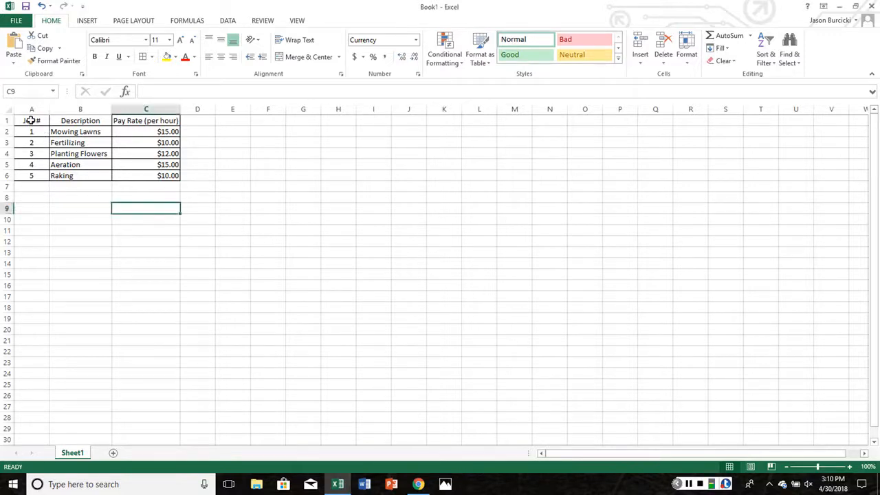
Step: Insert a pie chart from the table data in A1 to C6 and place it just below the table
left_click_drag(33, 122, 149, 175)
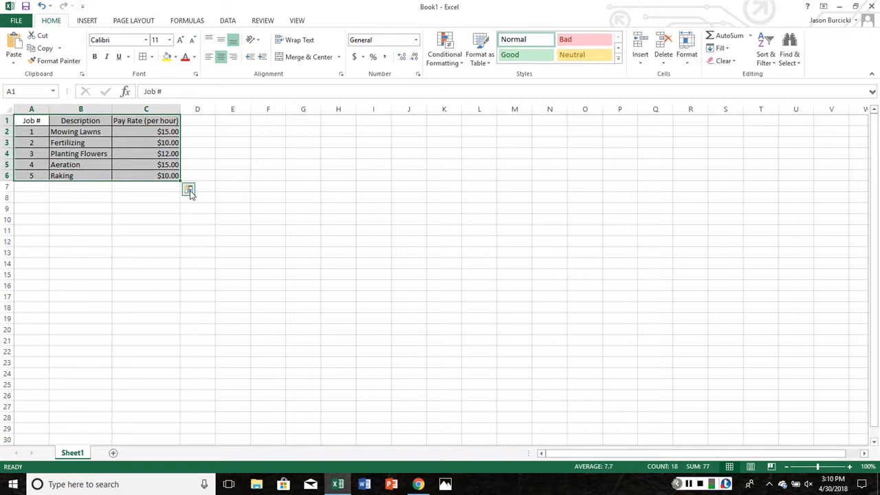
left_click(190, 192)
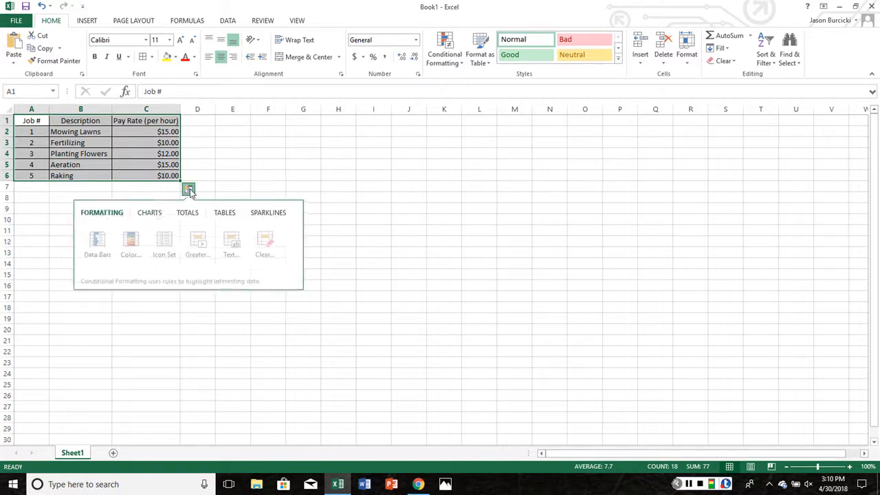
left_click(149, 214)
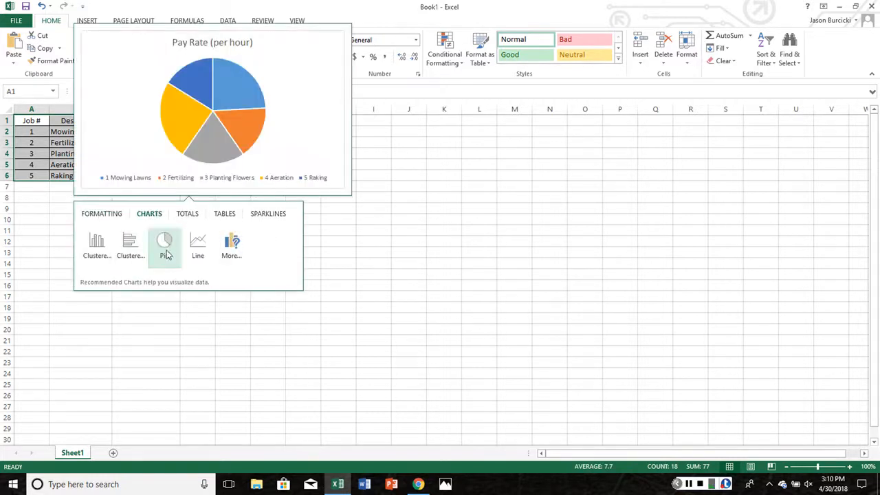
left_click(165, 244)
left_click_drag(466, 220, 198, 209)
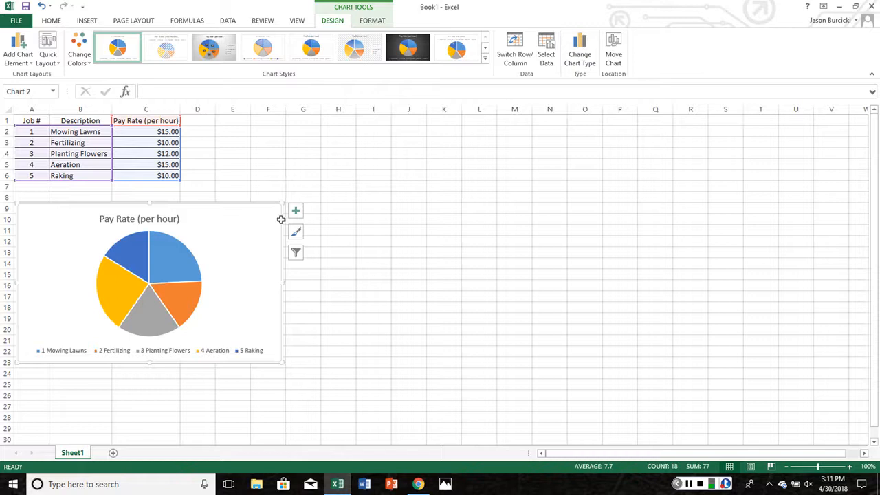
Step: Replace the pie chart's title with Jobs
left_click(154, 217)
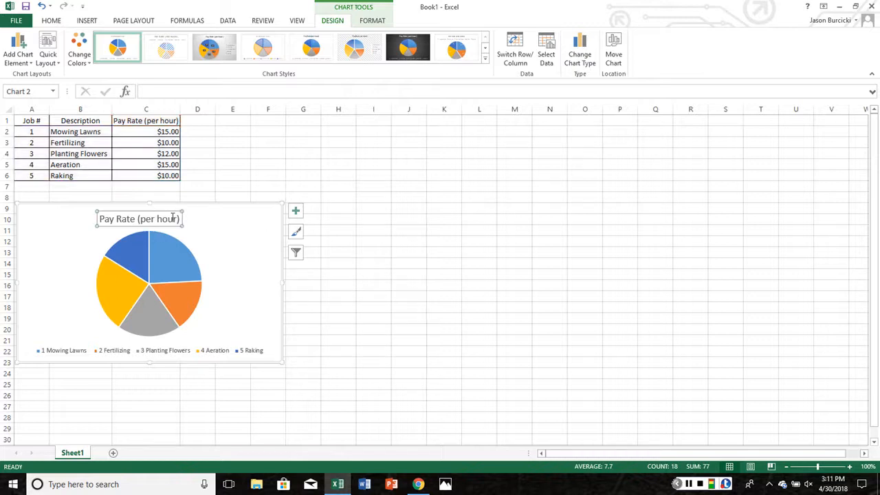
left_click_drag(181, 219, 115, 218)
type("Jobs")
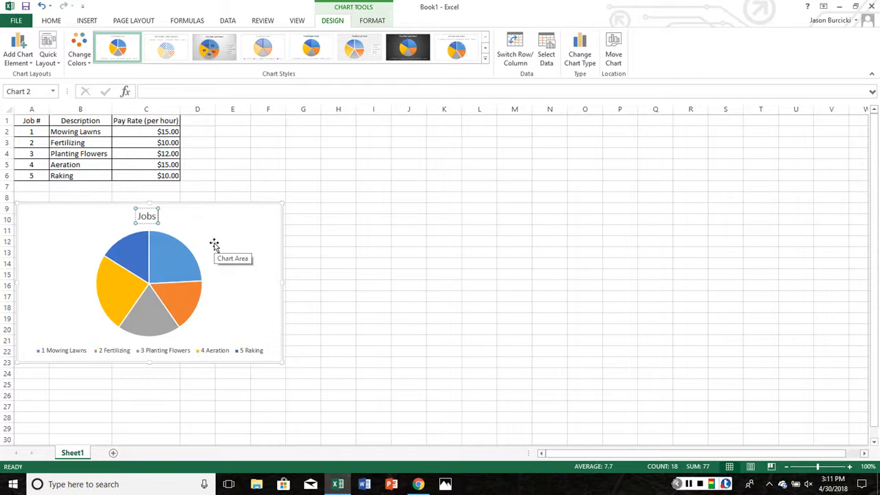
right_click(256, 237)
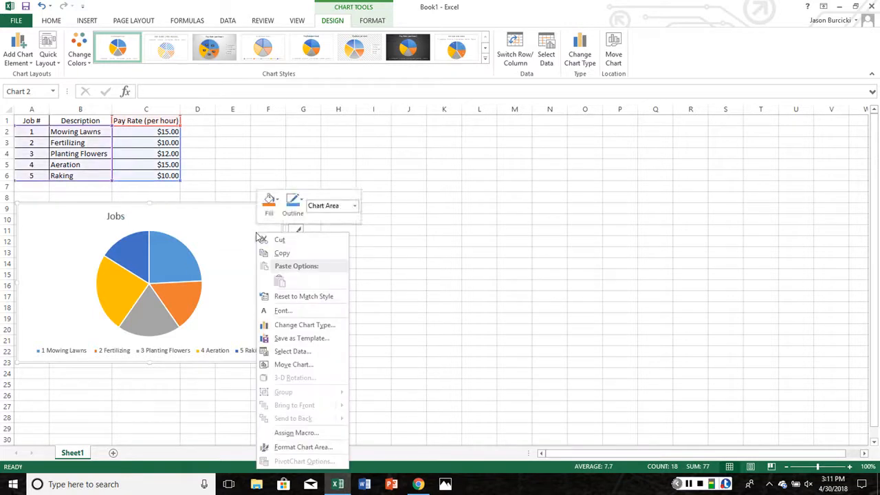
left_click(218, 252)
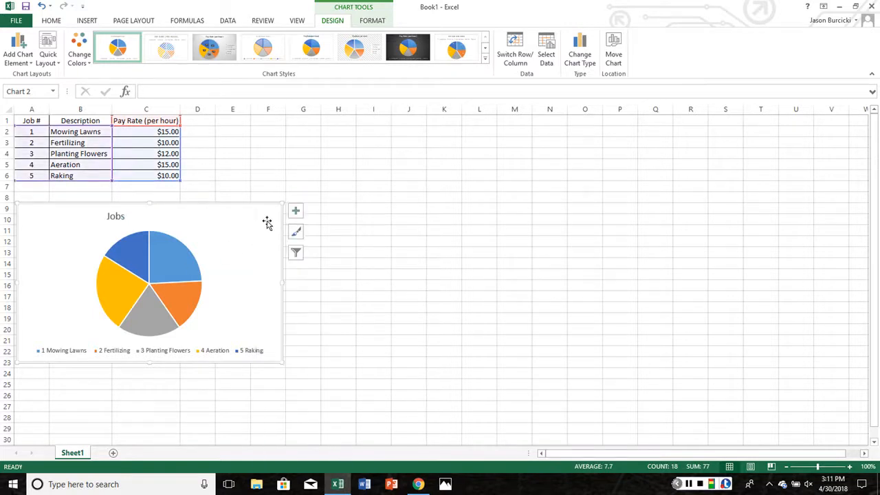
Step: Add data labels to the pie chart and position its legend to the right of the pie
left_click(296, 213)
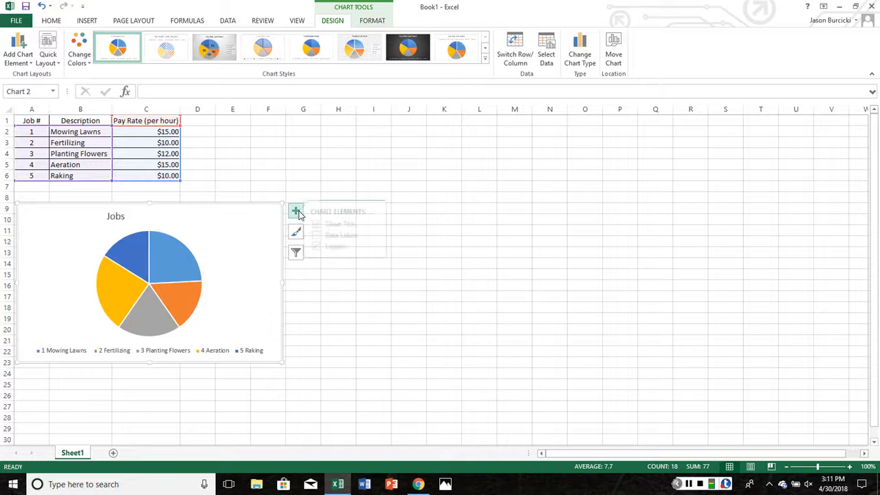
left_click(323, 236)
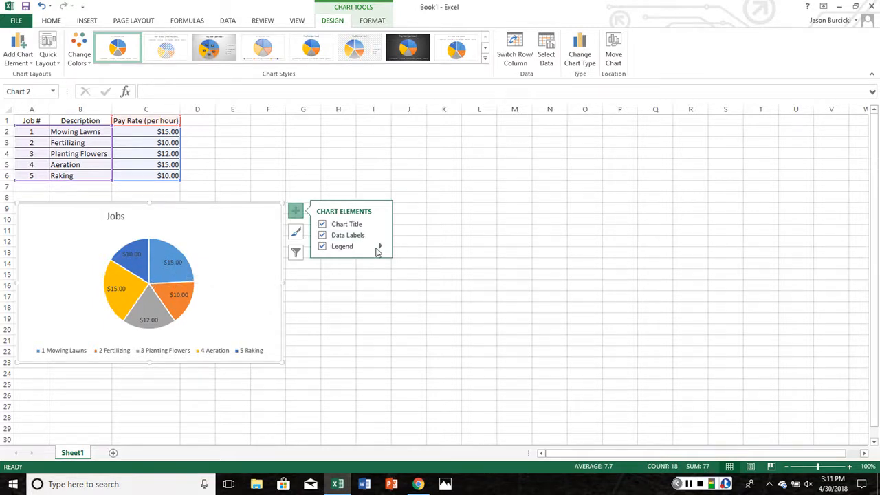
left_click(380, 249)
left_click(405, 249)
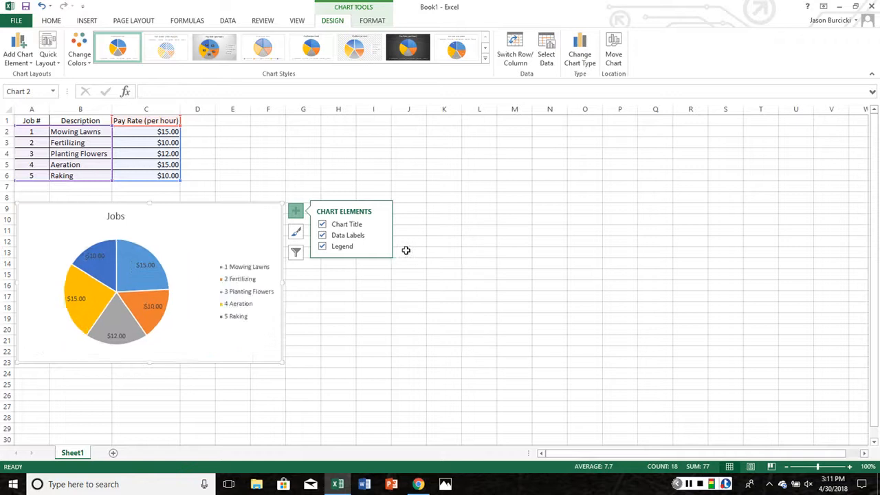
Step: Set the label position of the pie's data labels to Inside End in the data label options
left_click(245, 273)
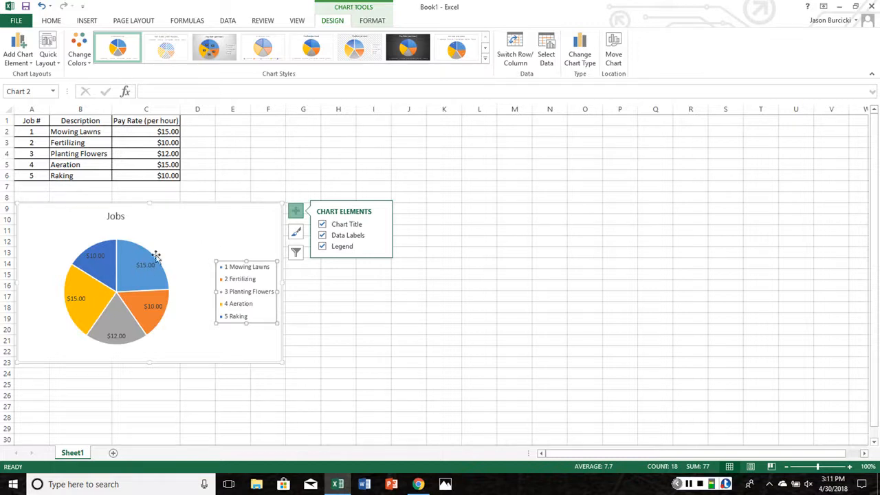
left_click(135, 274)
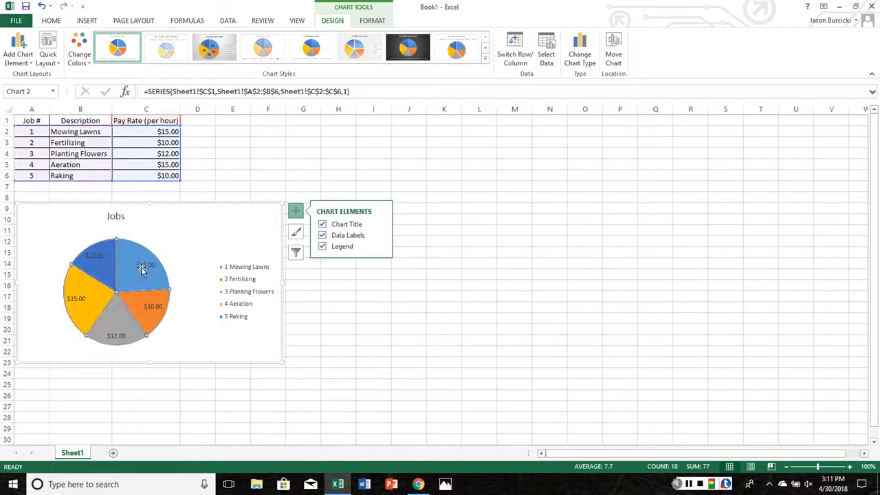
left_click(147, 268)
left_click(143, 279)
left_click(381, 236)
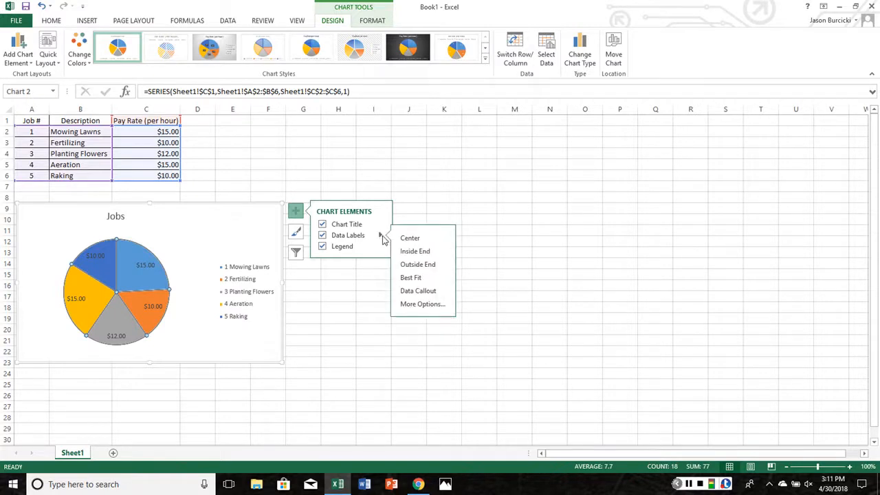
left_click(424, 304)
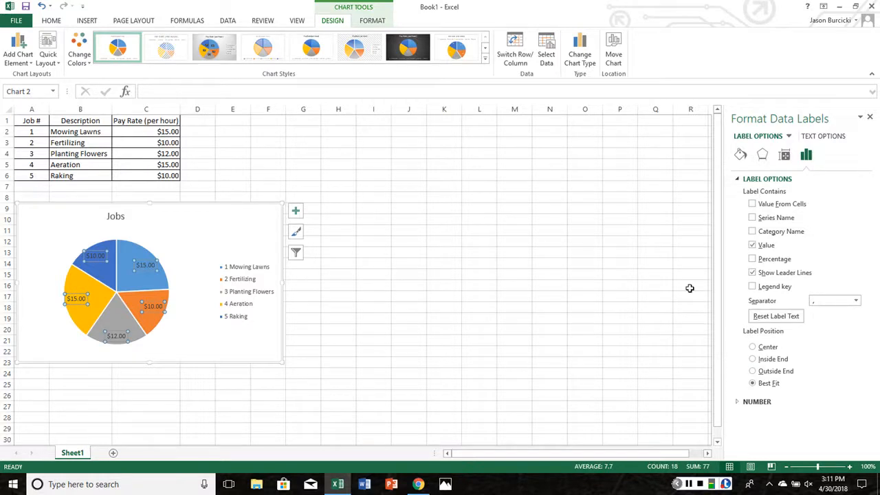
left_click(753, 359)
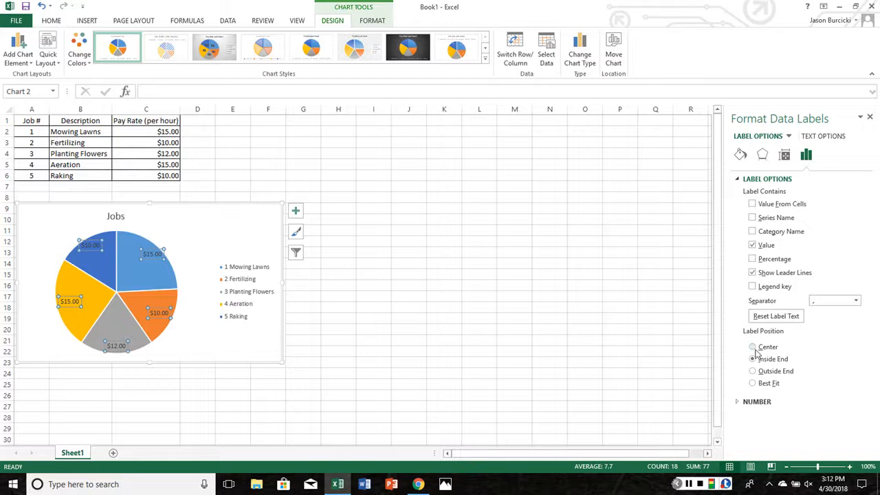
left_click(753, 347)
left_click(753, 359)
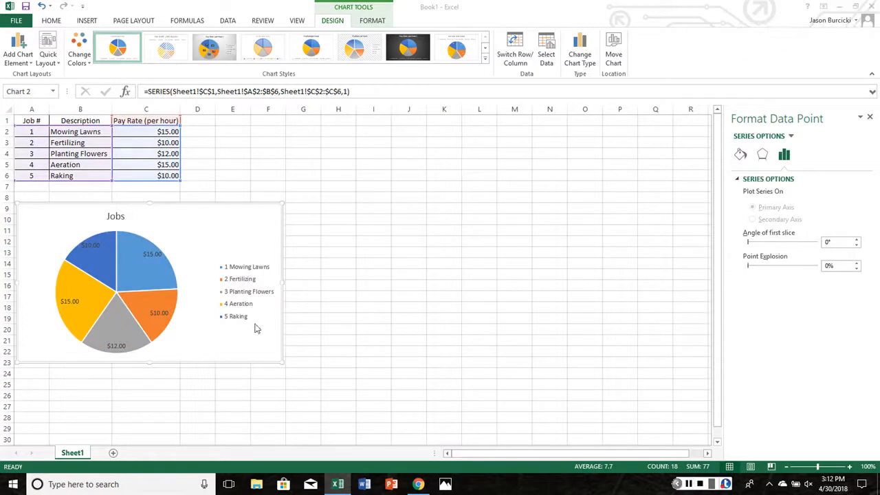
Step: Pull the Aeration slice out of the pie with a point explosion of about 10%
left_click(148, 280)
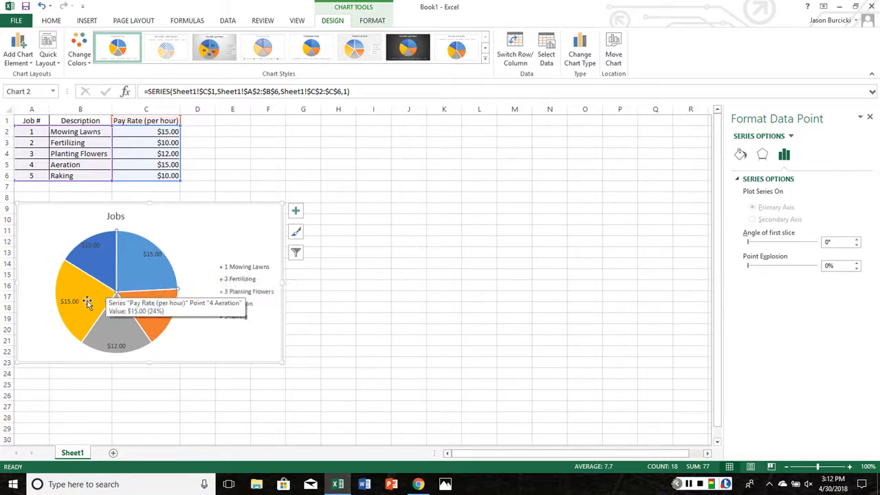
key("Escape")
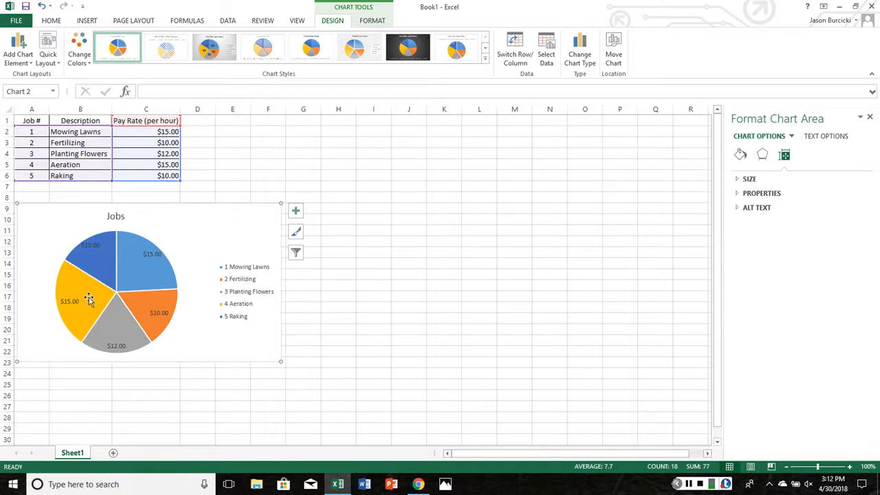
left_click(85, 297)
left_click(86, 298)
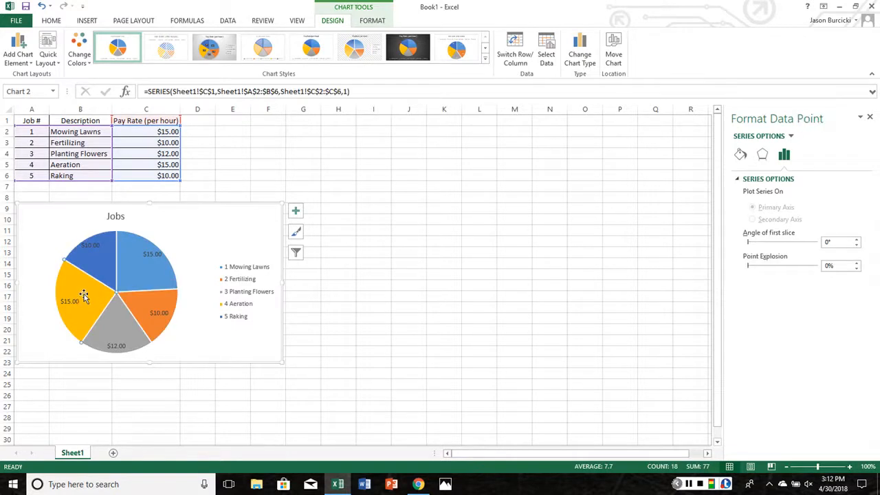
left_click(857, 263)
left_click(857, 264)
left_click(857, 263)
left_click(857, 264)
left_click(857, 264)
left_click(857, 263)
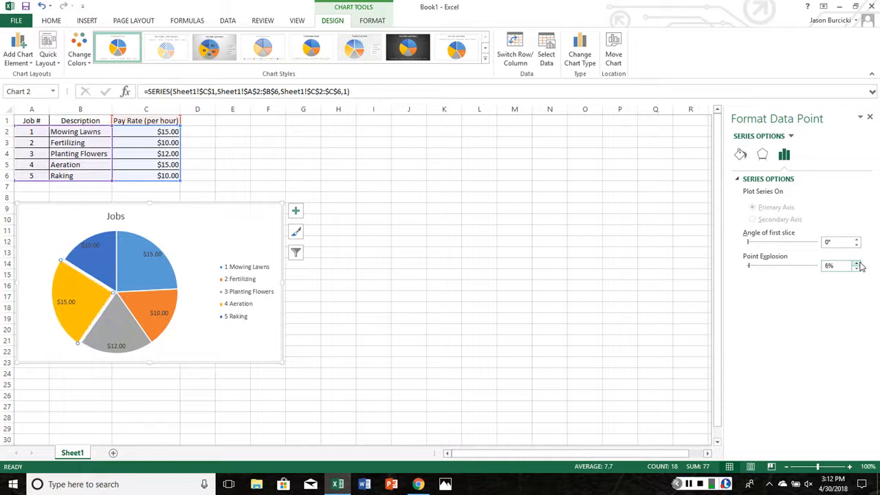
left_click(857, 263)
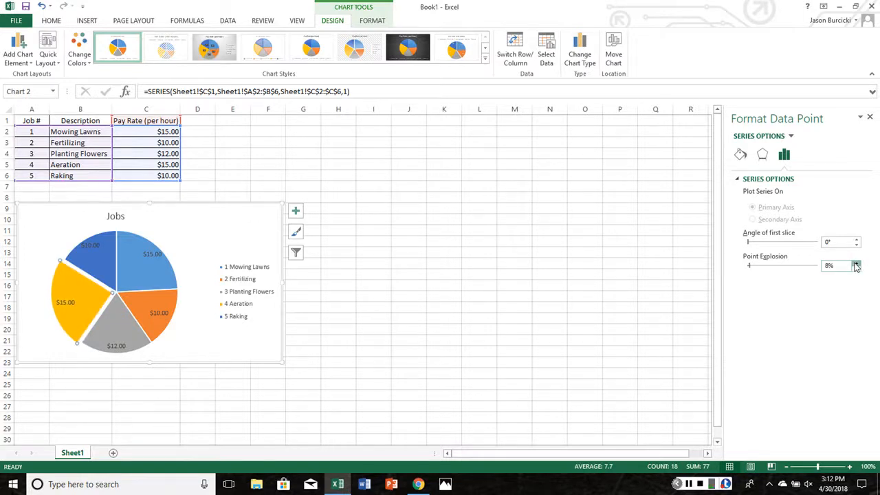
left_click(856, 264)
left_click(856, 264)
Step: Set the point explosion of the Mowing Lawns slice to 10%
left_click(160, 272)
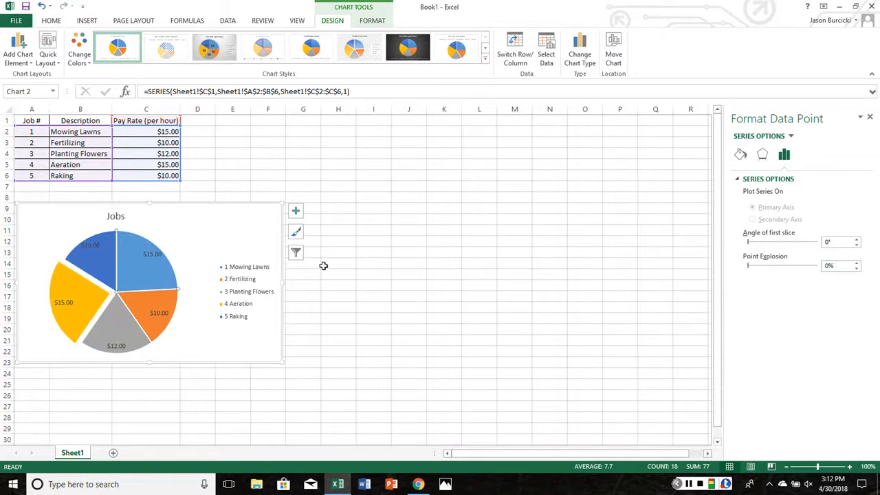
left_click(856, 264)
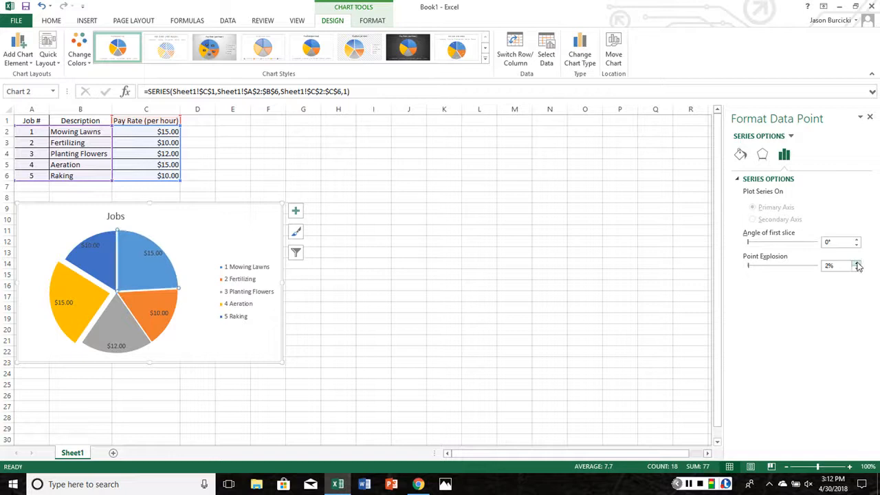
left_click(857, 264)
left_click(857, 264)
left_click(857, 264)
left_click(857, 264)
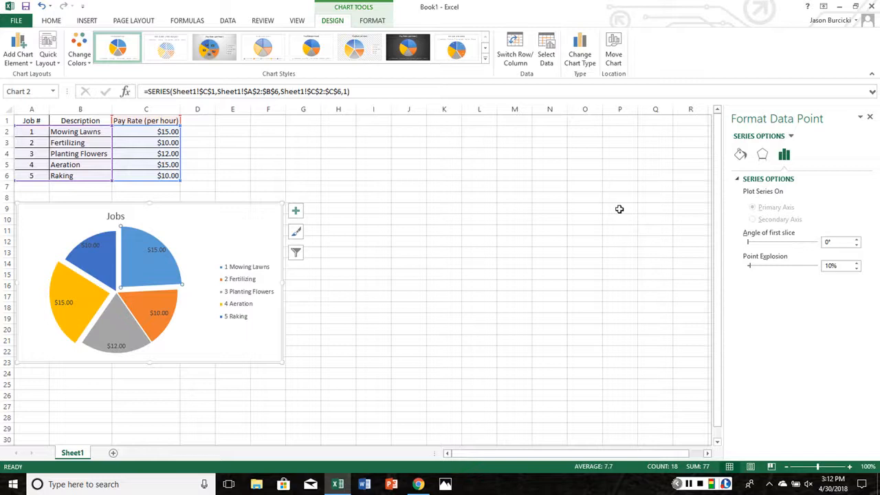
mouse_move(145, 262)
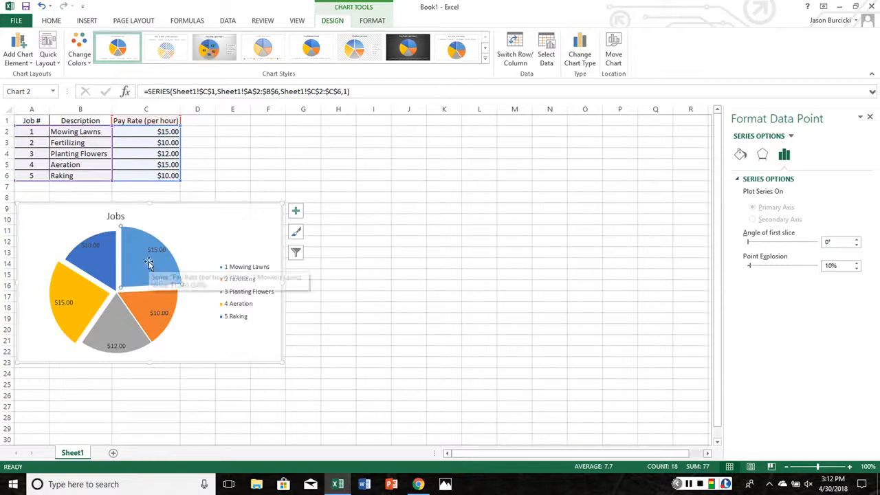